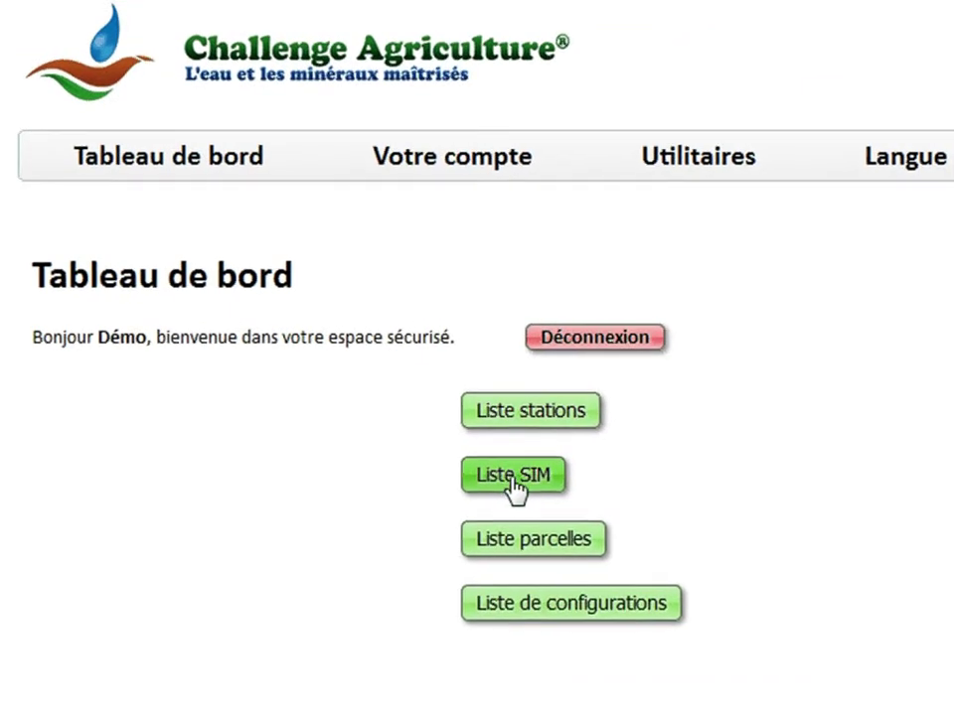
- Open the SIM list and examine the SIM card number, SIM active and ID Station columns
click(435, 444)
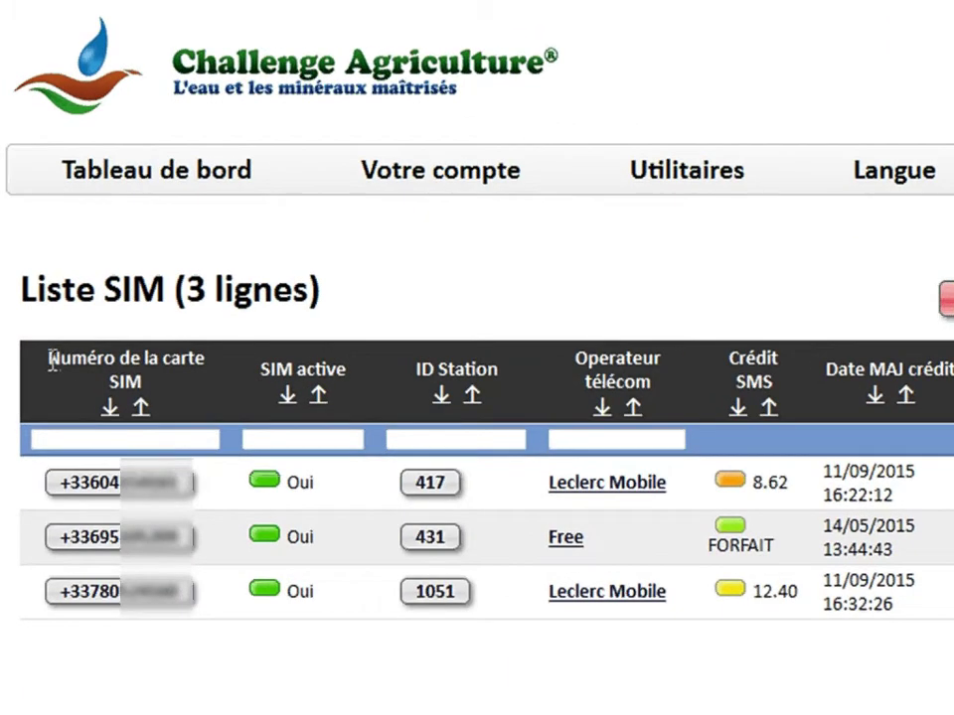
drag(53, 360, 152, 385)
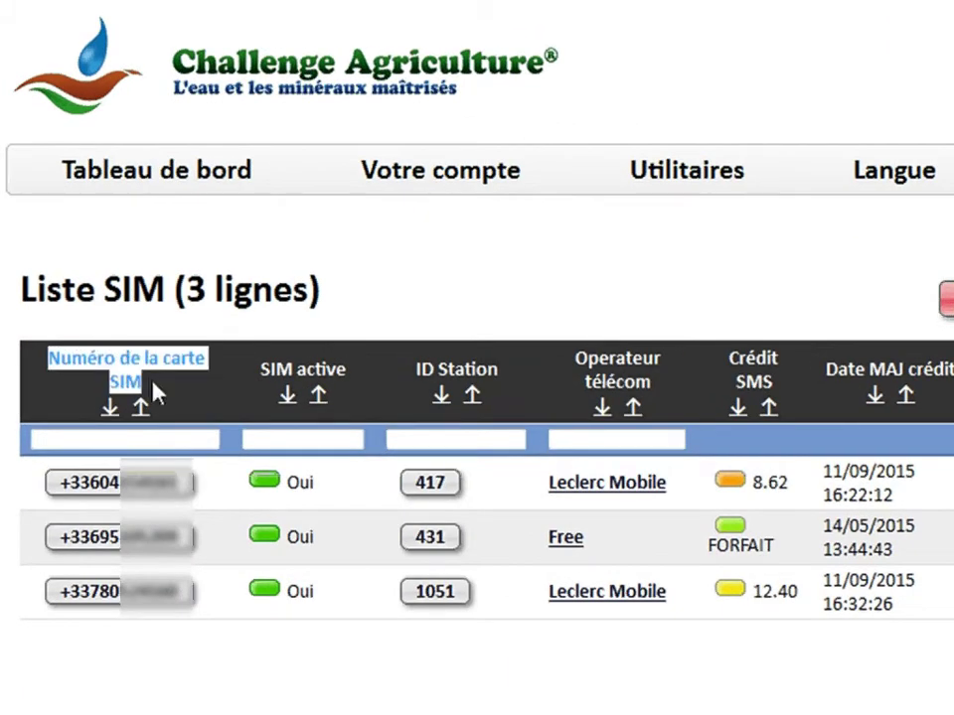
click(159, 387)
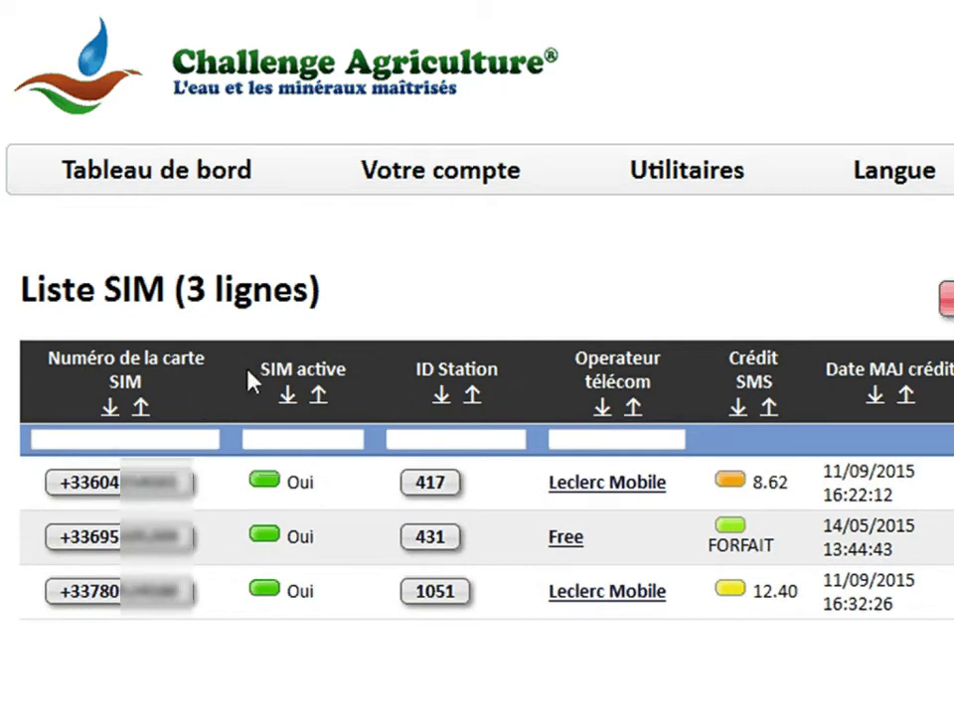
drag(314, 370, 346, 372)
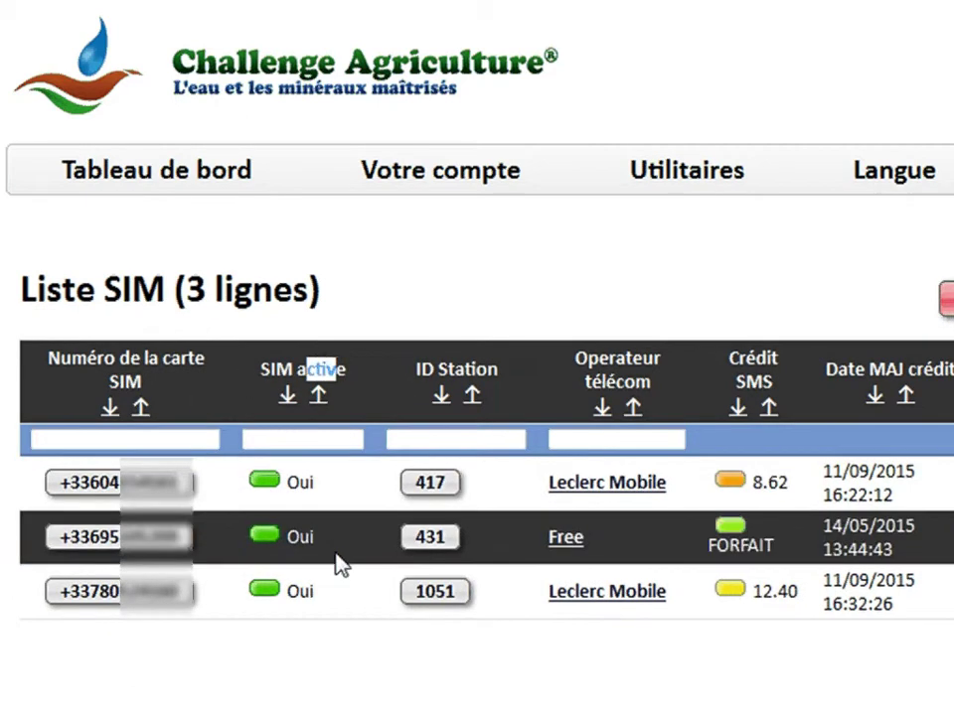
click(347, 369)
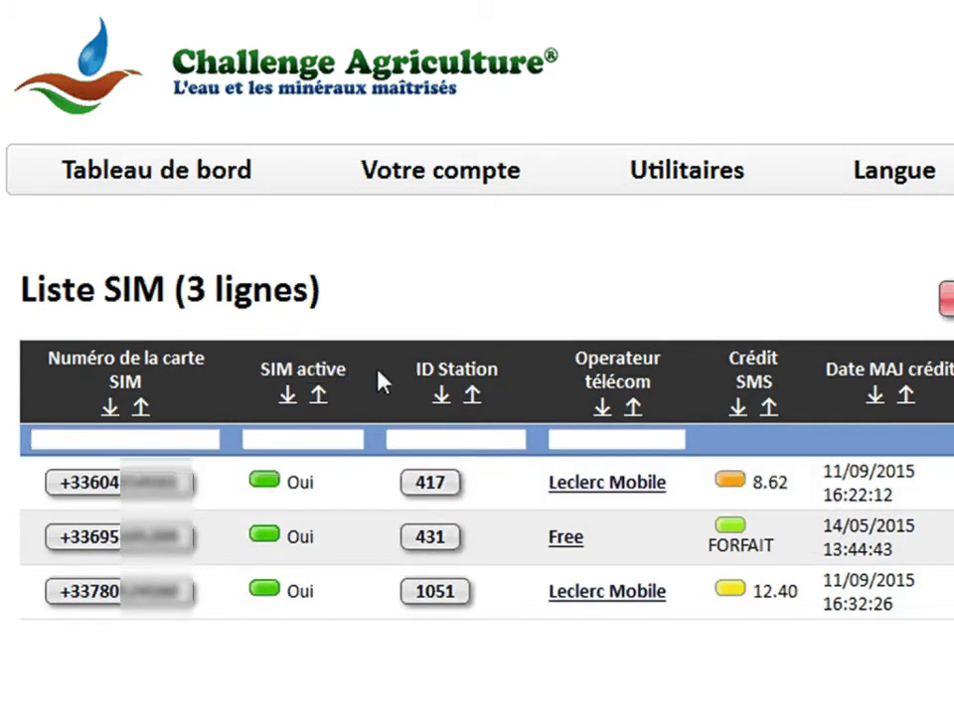
drag(423, 368, 494, 368)
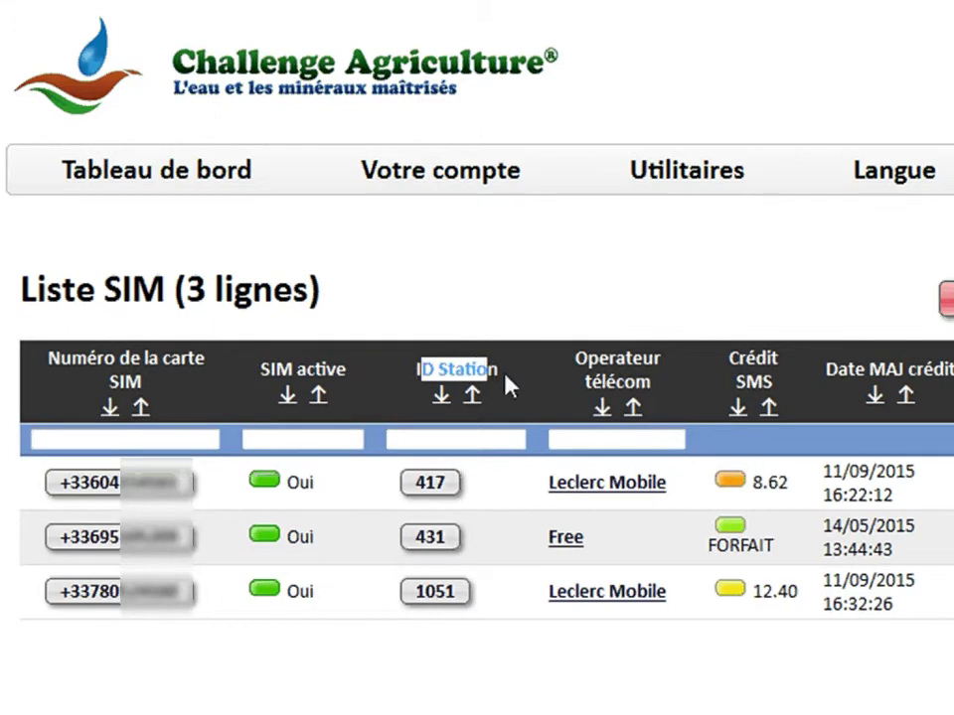
click(502, 378)
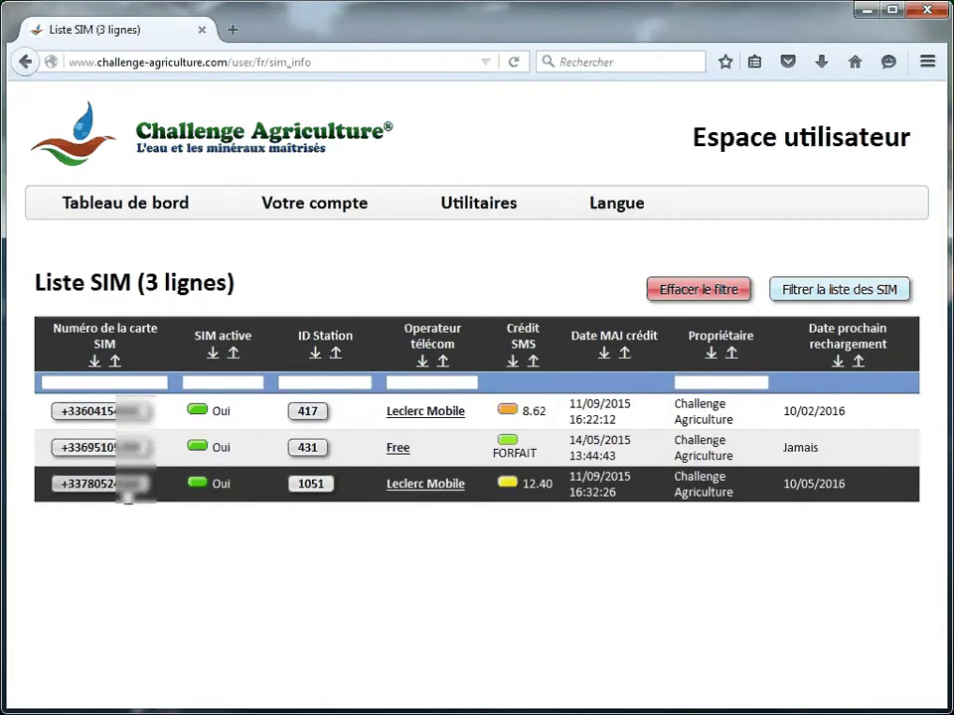
- Open the information page of the SIM card assigned to station 1051 and view the available telecom operators
click(106, 491)
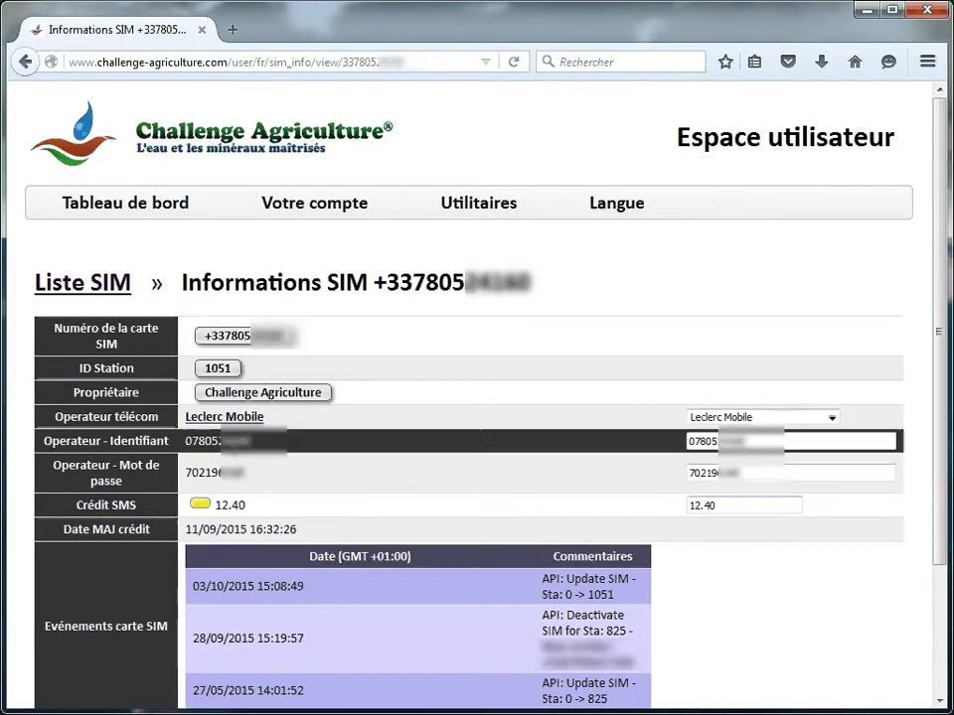
scroll(624, 313, down, 2)
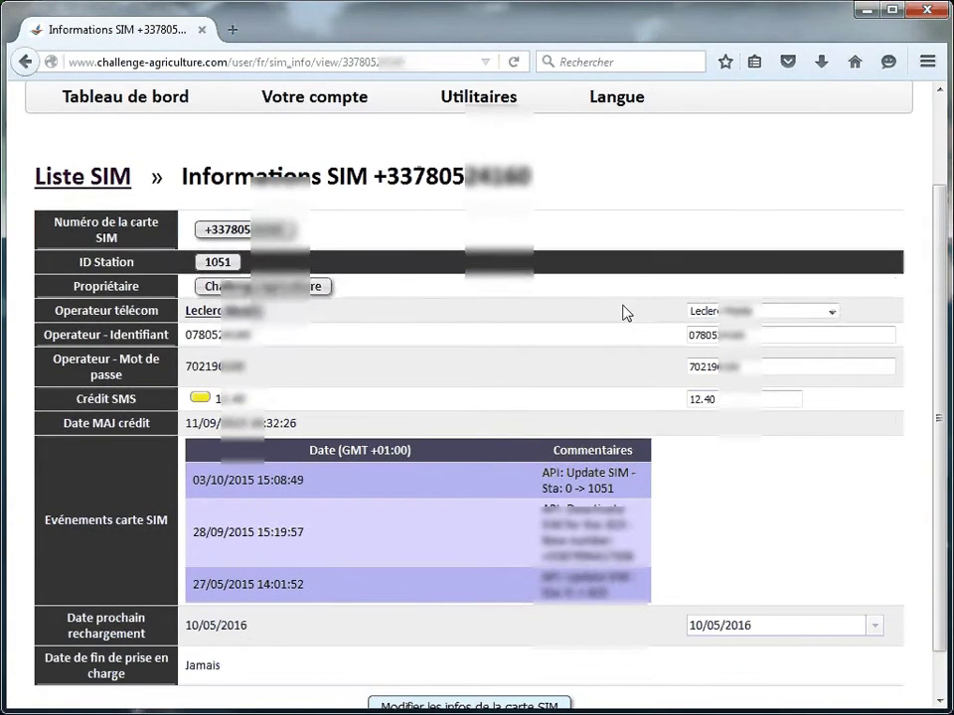
scroll(624, 313, down, 1)
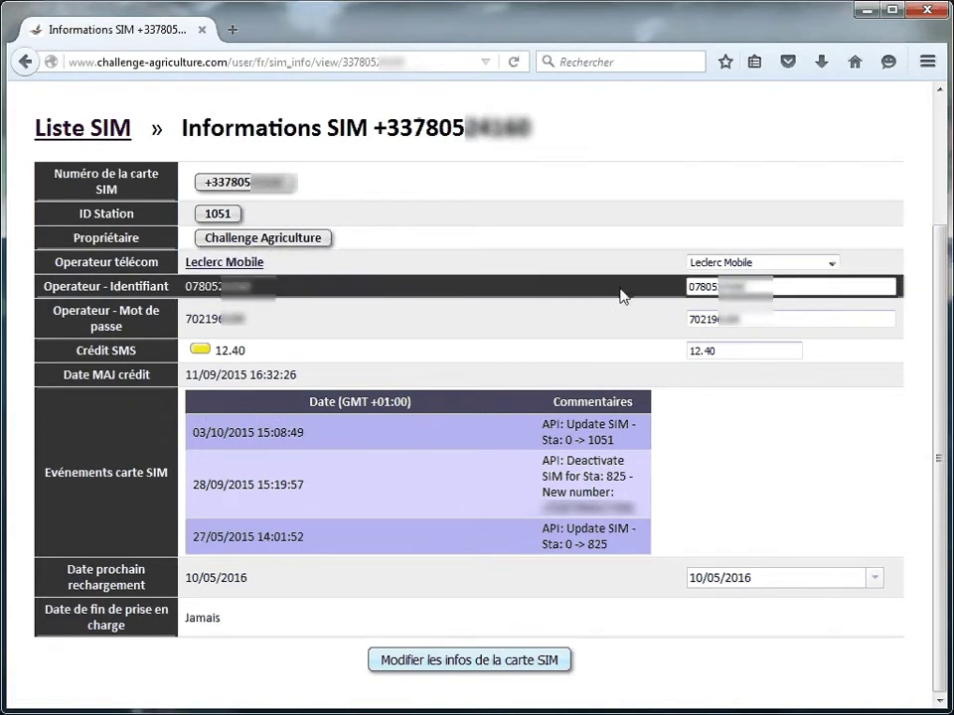
click(832, 264)
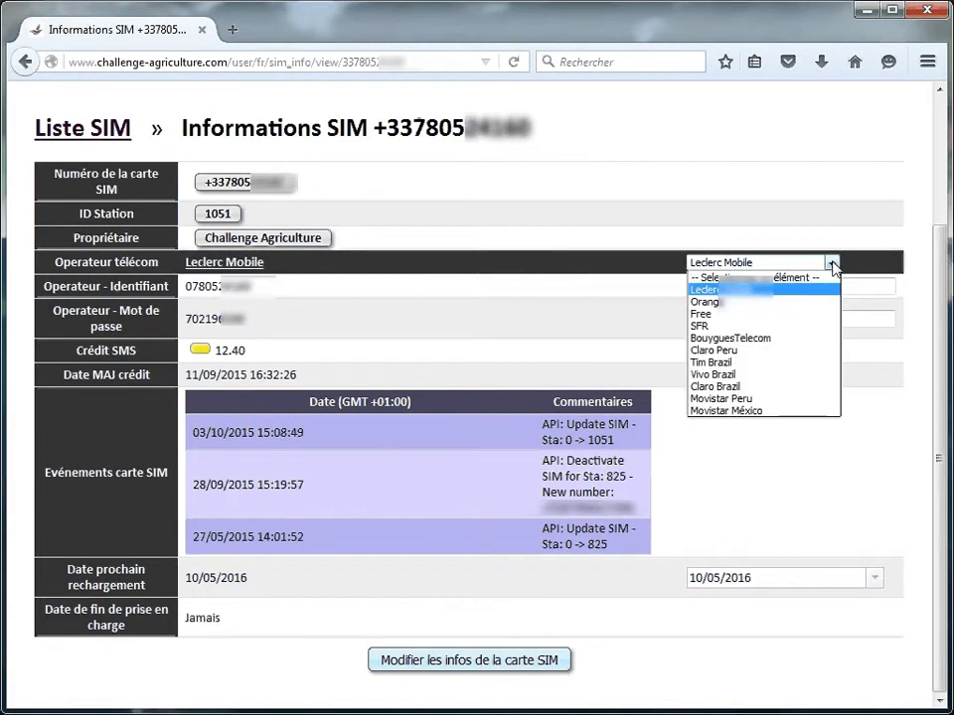
click(832, 264)
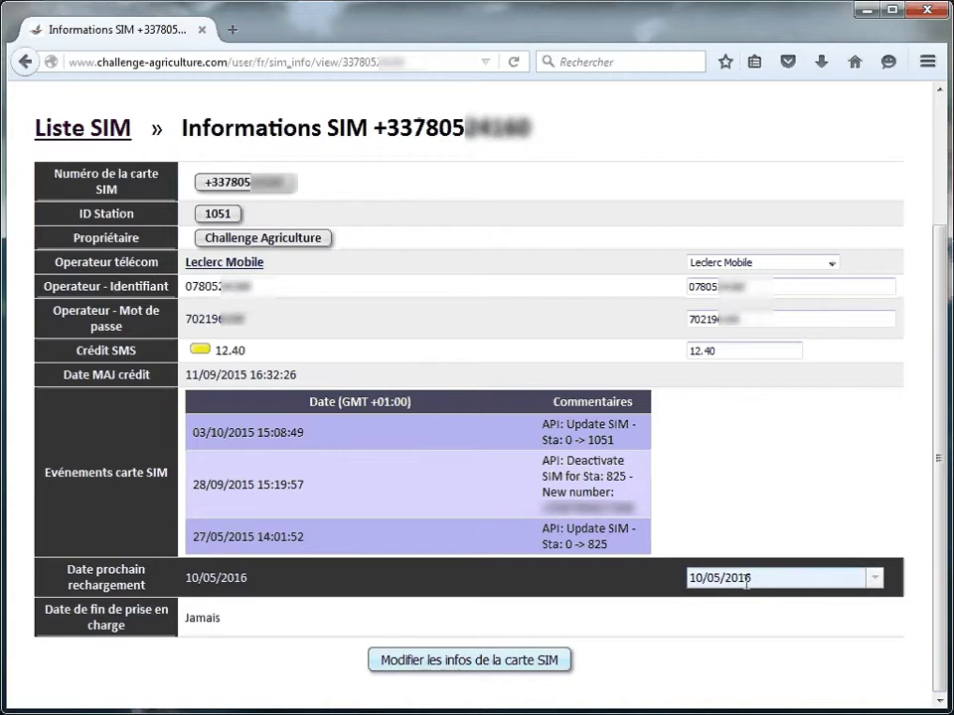
- View the calendar for the SIM card's next recharge date, leaving the date as it is
click(873, 579)
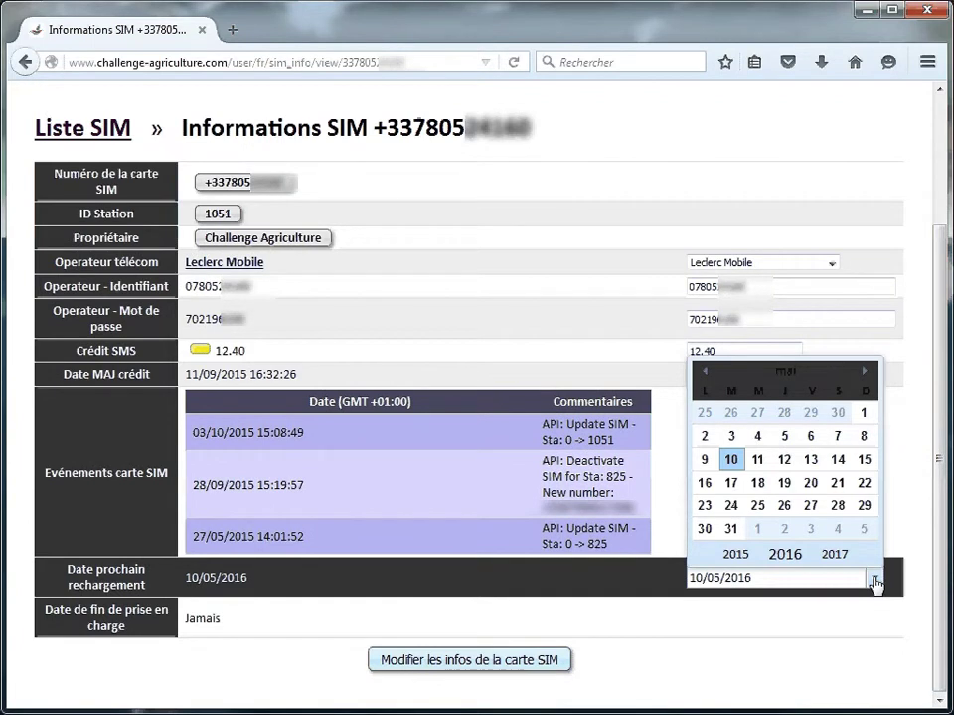
click(632, 591)
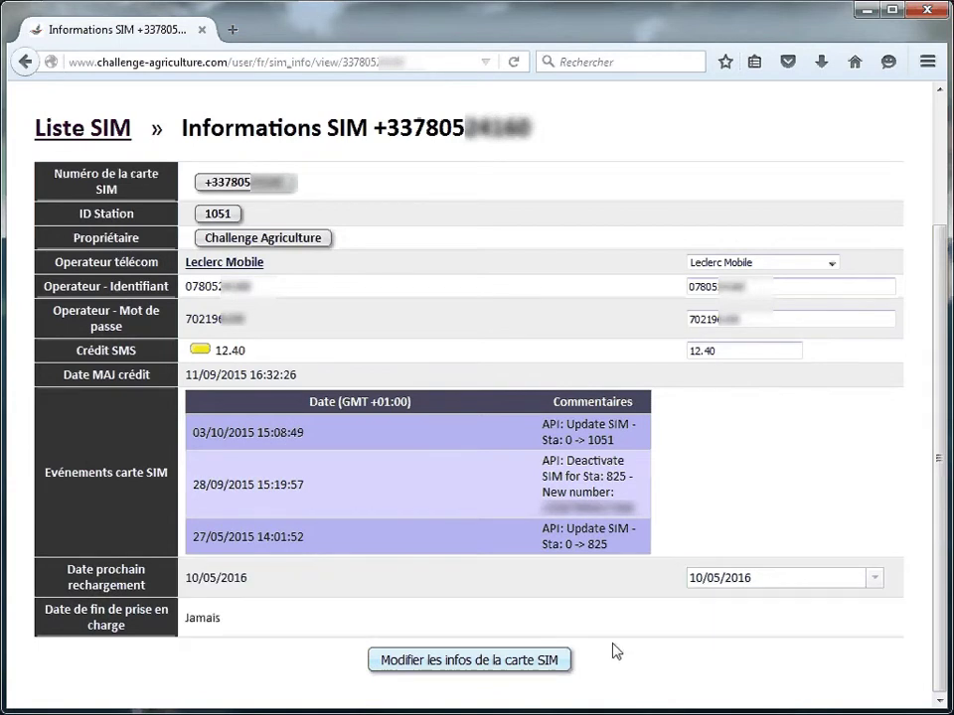
click(547, 673)
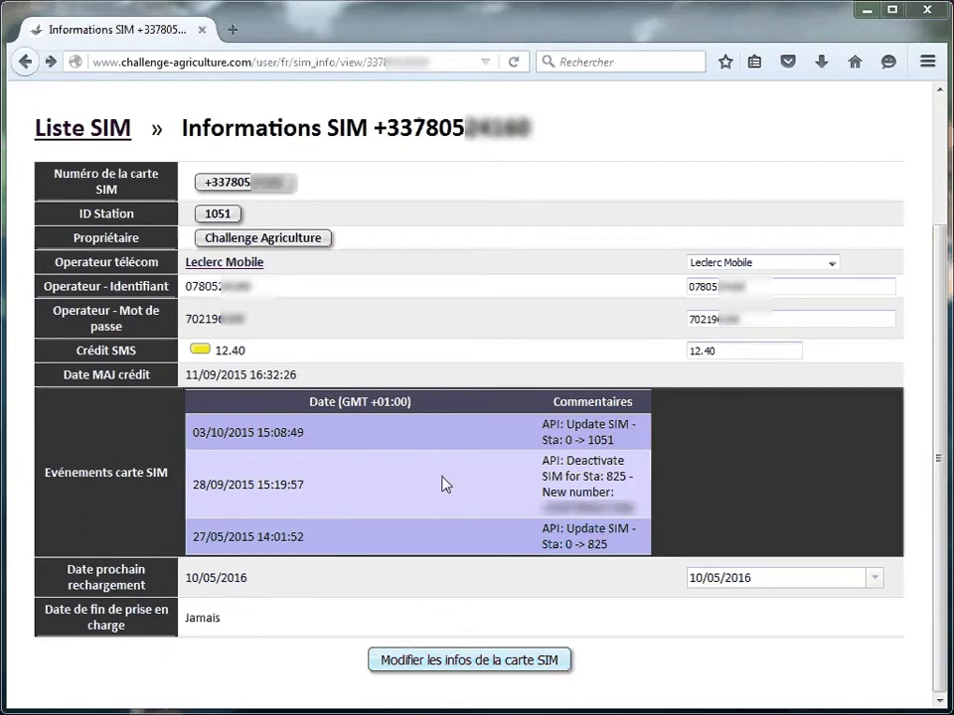
- Open the Leclerc Mobile customer login page and fill the mobile number field with the SIM card's operator identifier
click(235, 264)
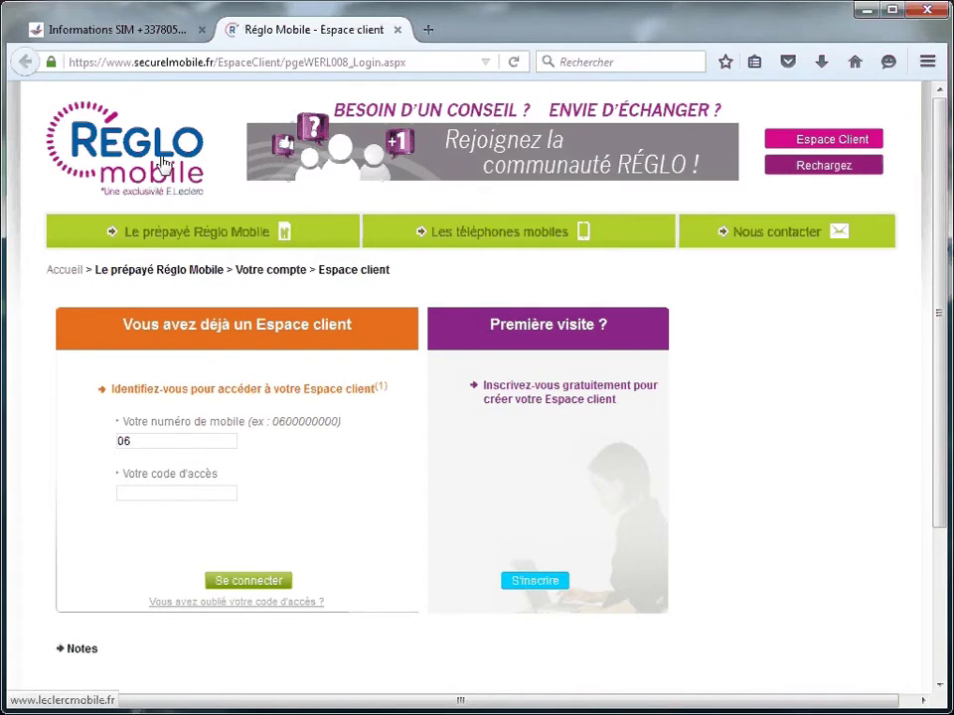
click(117, 32)
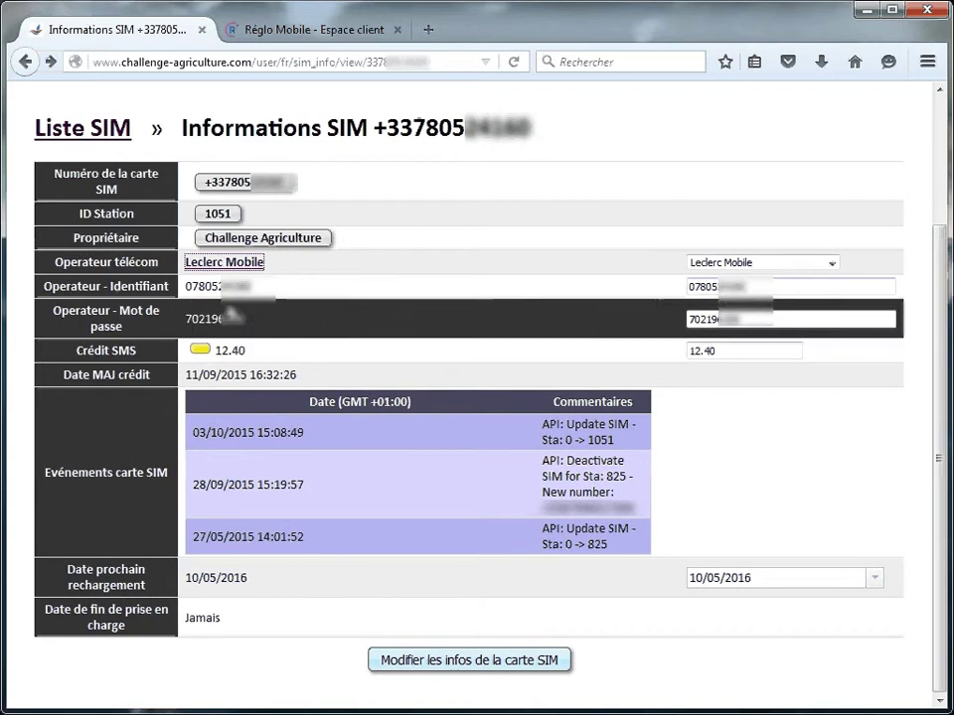
double_click(224, 286)
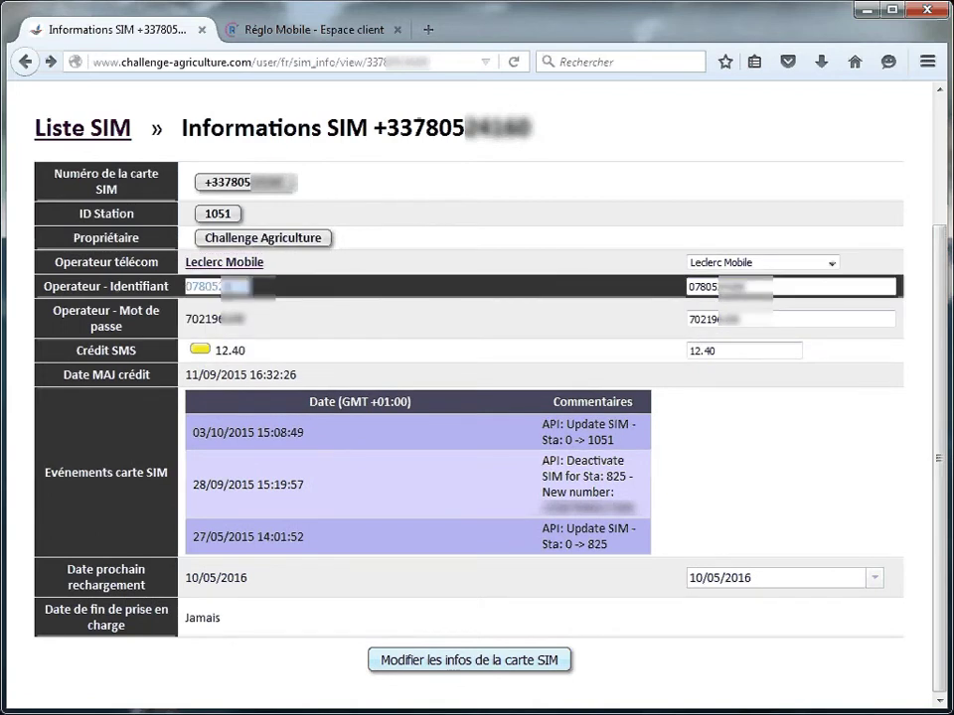
click(270, 32)
double_click(168, 441)
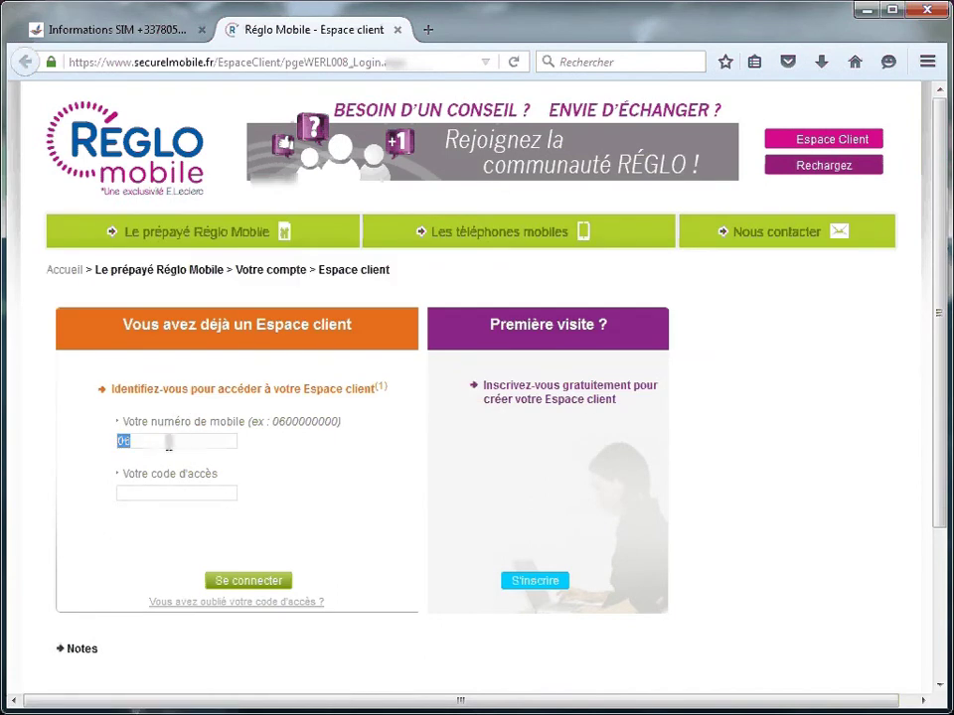
key(ctrl+v)
- Copy the SIM card's operator password into the Réglo Mobile access code field and log in
click(121, 29)
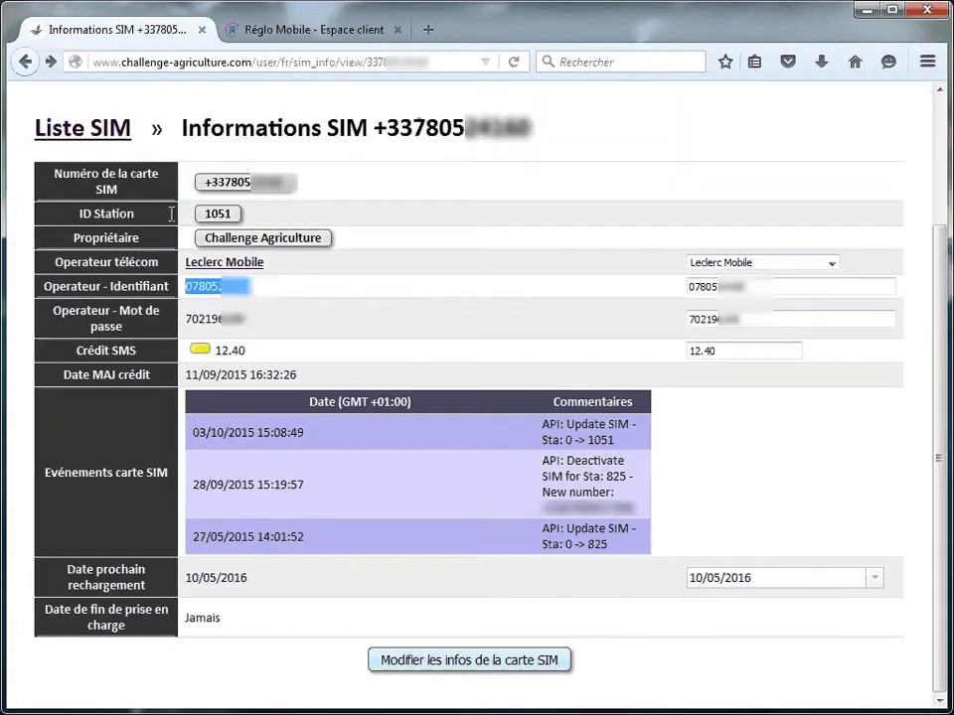
double_click(205, 319)
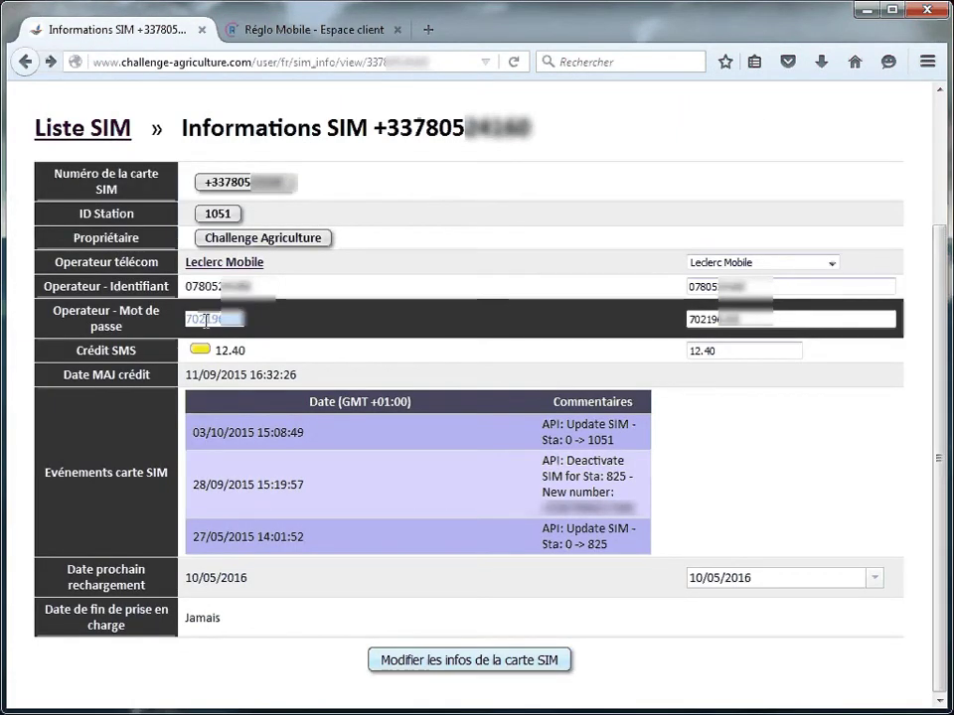
click(292, 40)
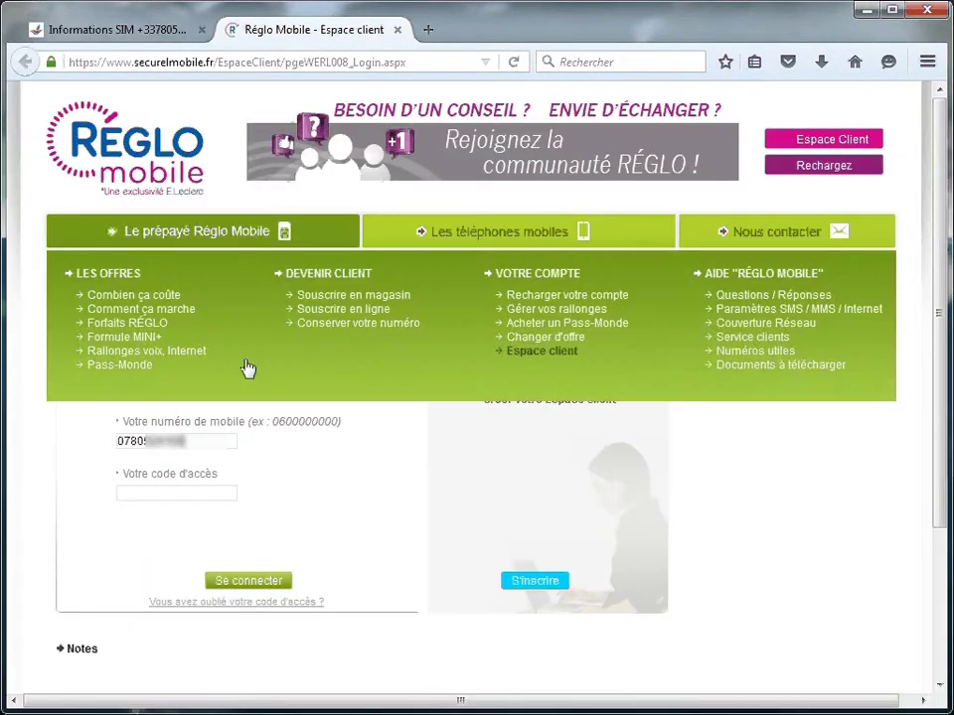
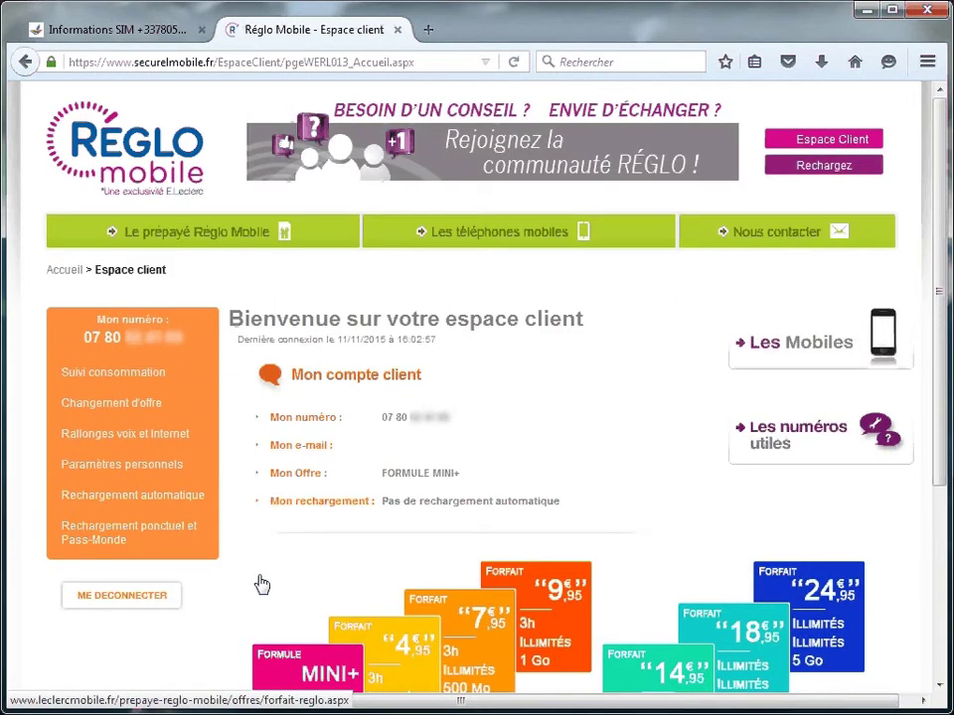
- Open the current month's consumption statement in the customer area and check the credit balance at its end
click(159, 380)
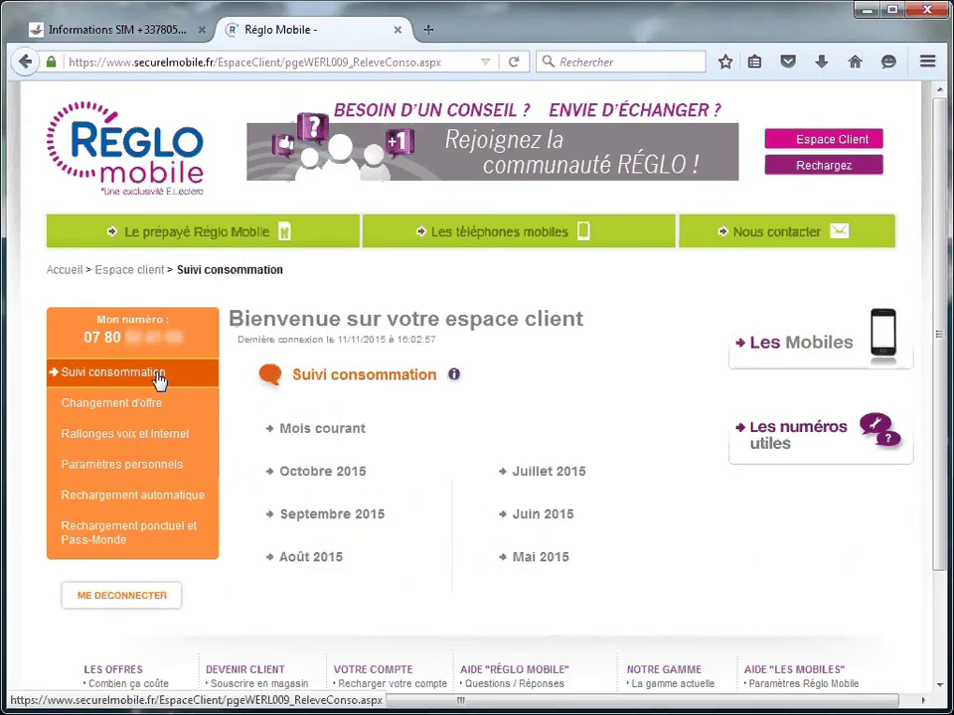
click(301, 431)
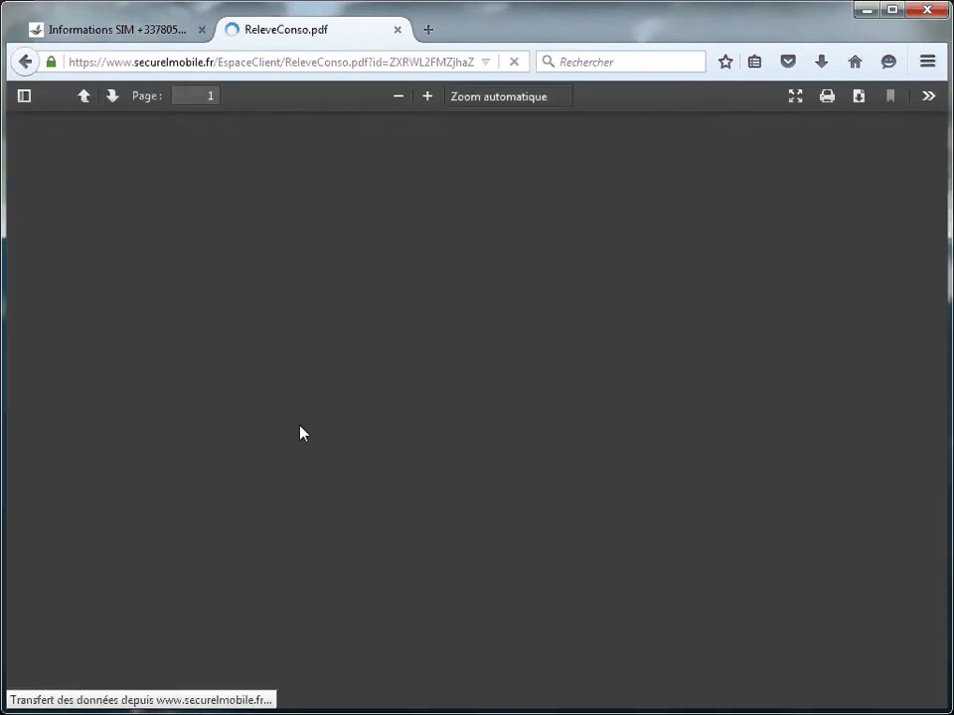
scroll(302, 432, down, 1)
scroll(302, 432, down, 12)
scroll(303, 432, down, 11)
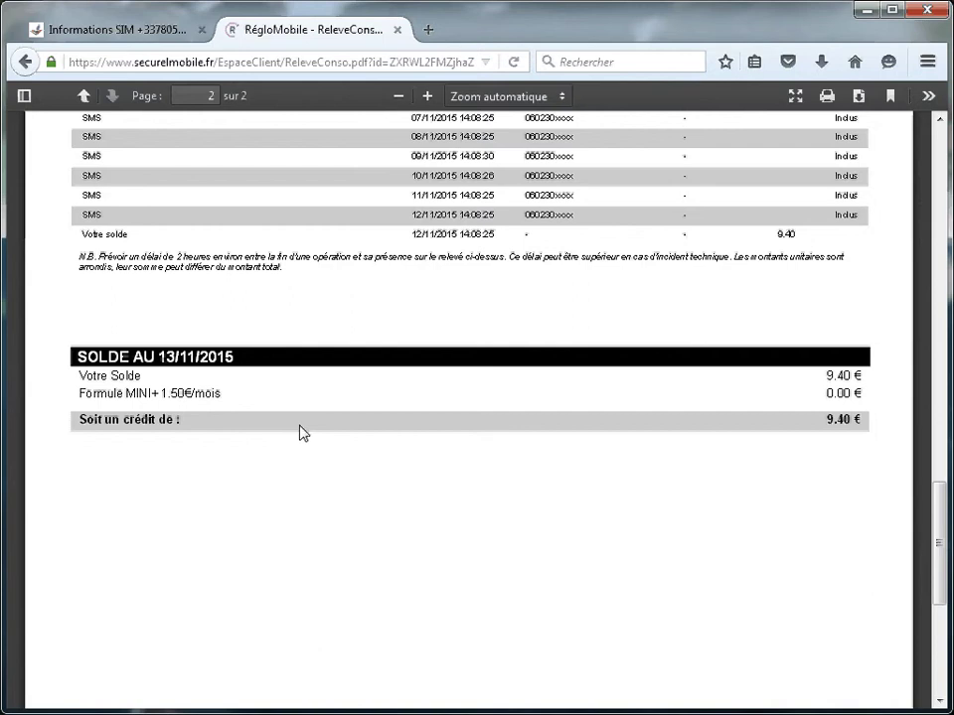
- Set the Crédit SMS of station 1051's SIM card to 9.40, save the card's information and return to the SIM list
click(147, 37)
click(696, 352)
double_click(695, 351)
text(9)
click(735, 517)
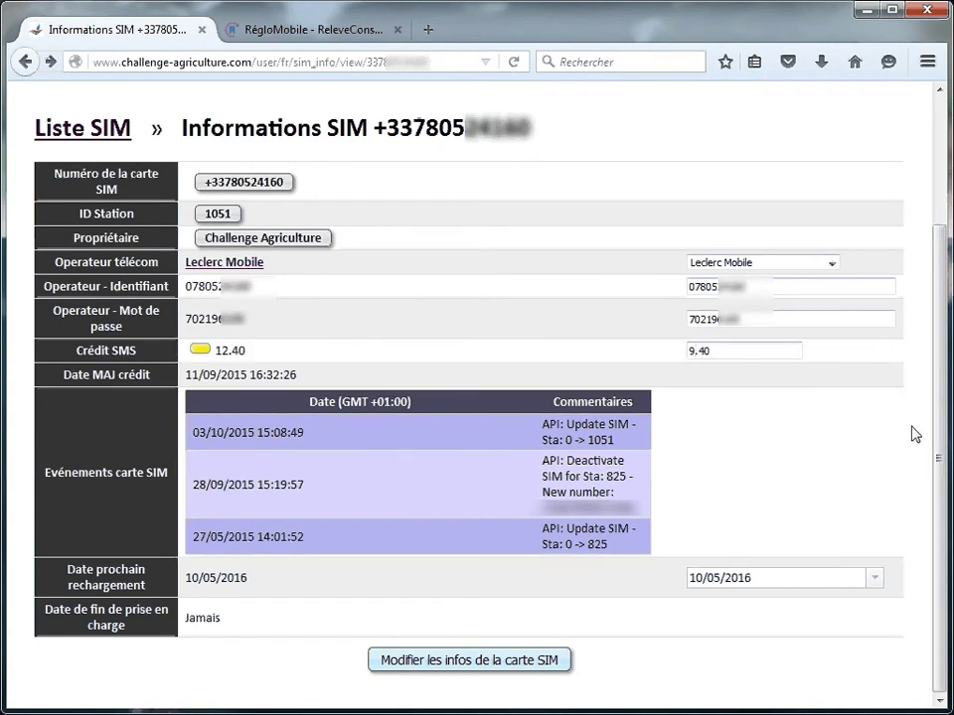
click(469, 660)
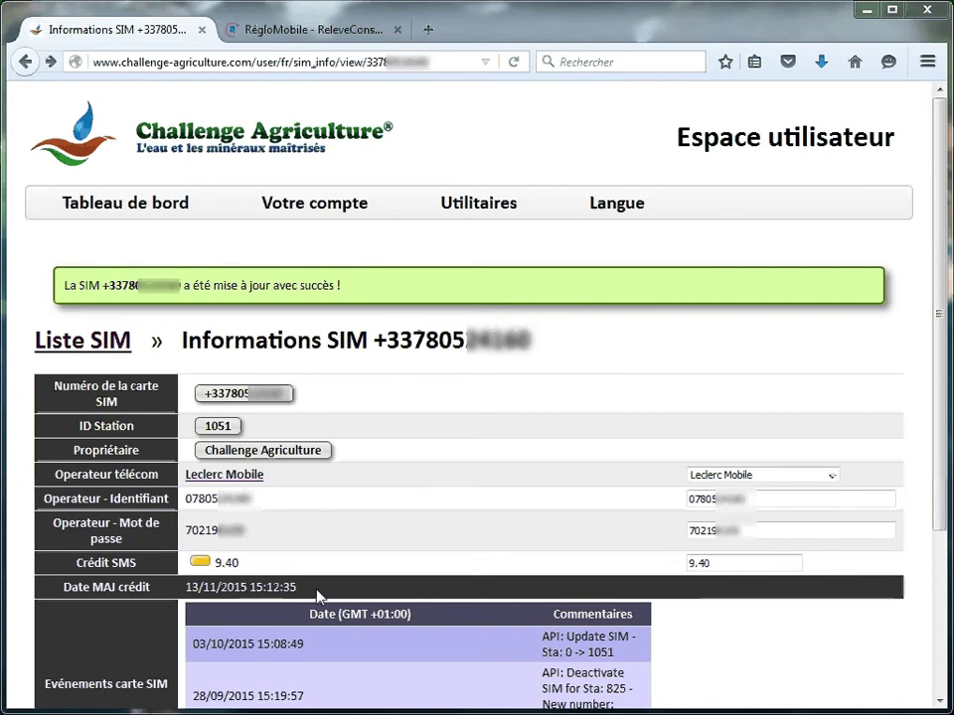
click(105, 353)
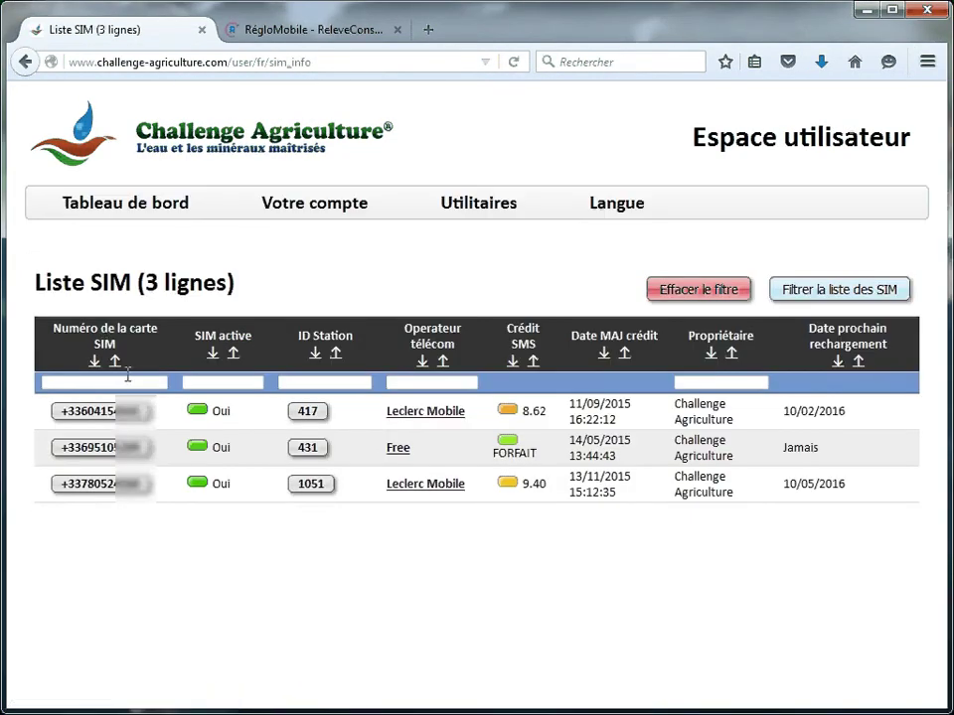